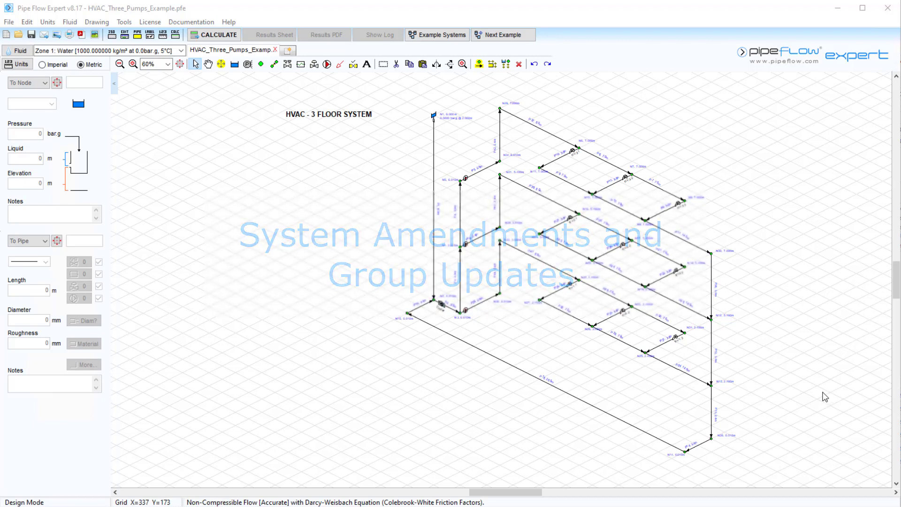
# - Zoom the HVAC drawing to 80% and show pipe P18's data in the left panel
pyautogui.click(133, 64)
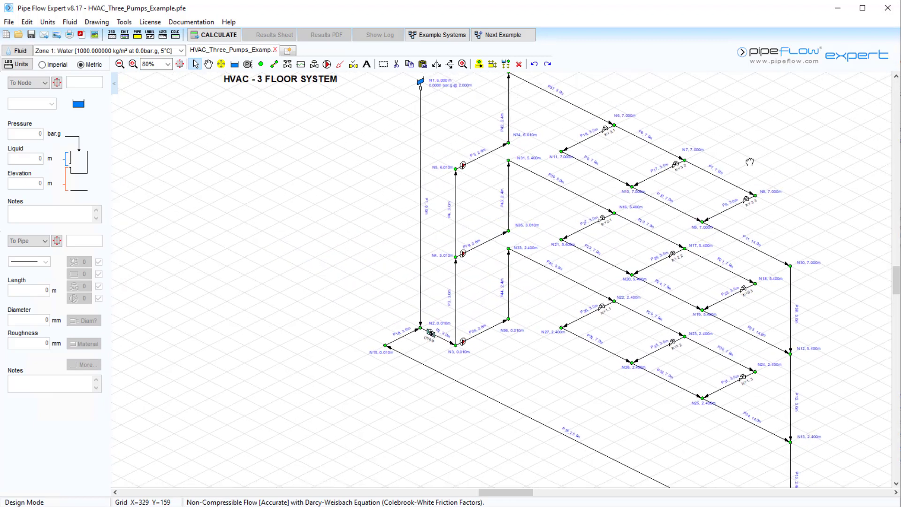
pyautogui.click(579, 210)
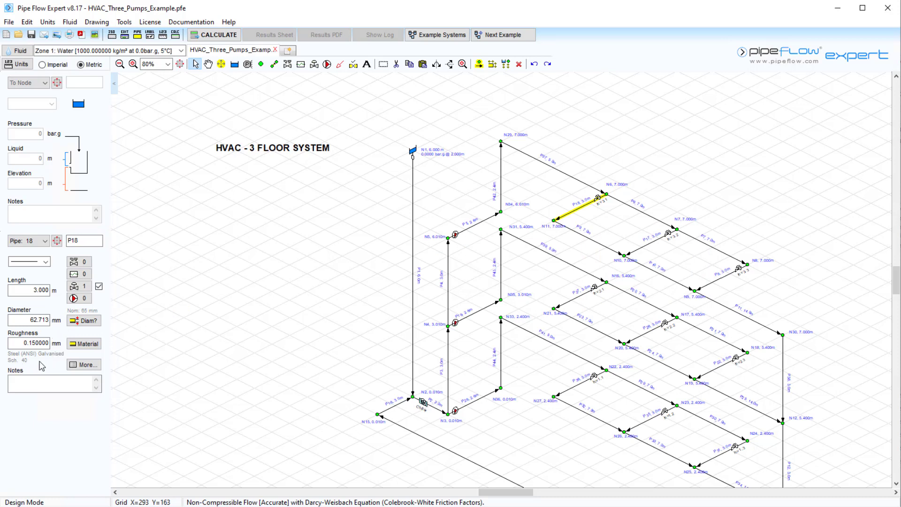
# - Change node N6's join elevation to 8.4 m and apply it
pyautogui.click(607, 195)
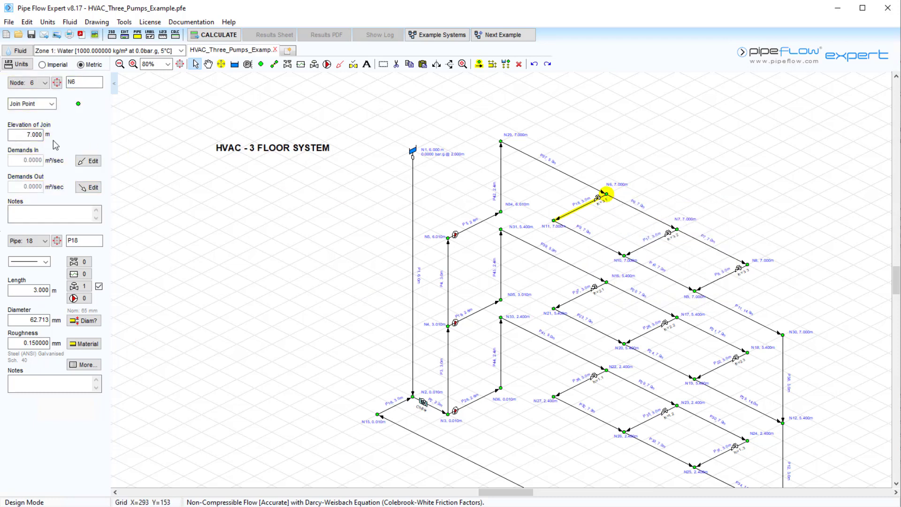
pyautogui.doubleClick(35, 135)
pyautogui.write('8.4')
pyautogui.moveTo(611, 198)
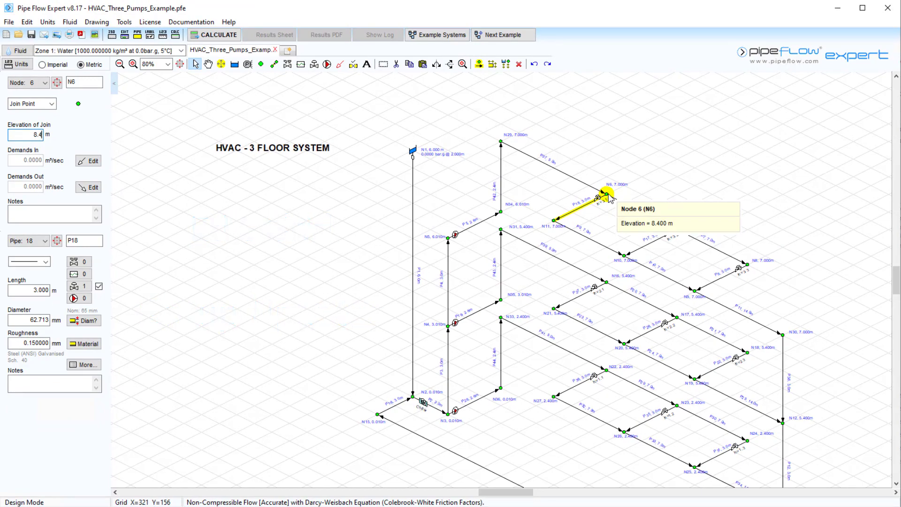
pyautogui.click(527, 157)
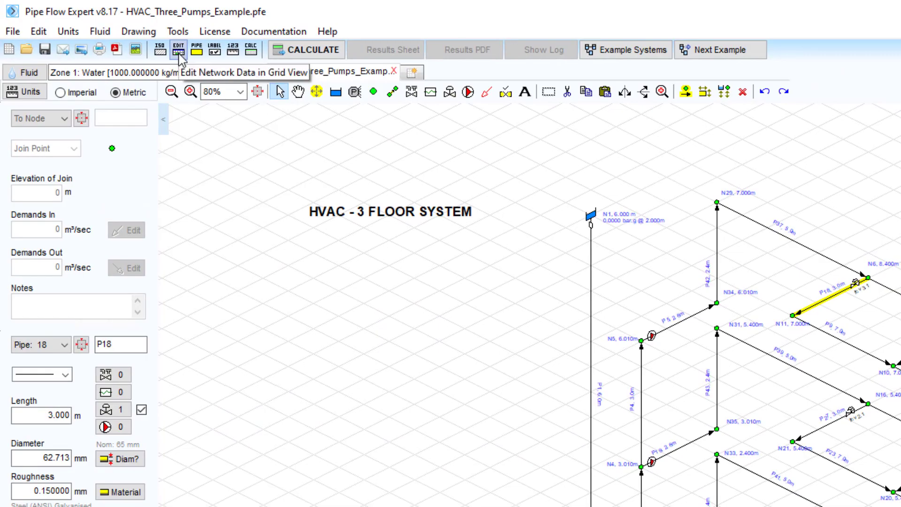
# - Open the grid sheet and browse the Tanks, End Pressures and Nodes tables, ending on Pipes
pyautogui.click(179, 49)
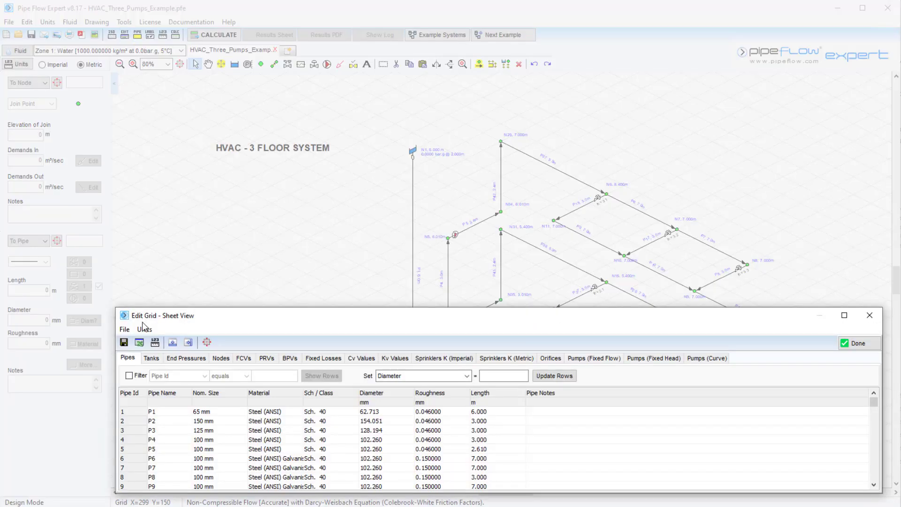
pyautogui.click(150, 358)
pyautogui.click(185, 359)
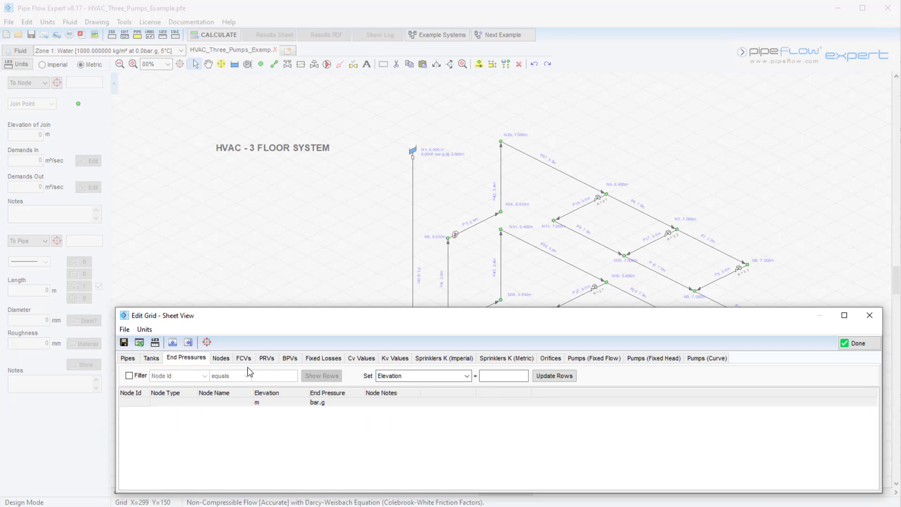
pyautogui.click(221, 359)
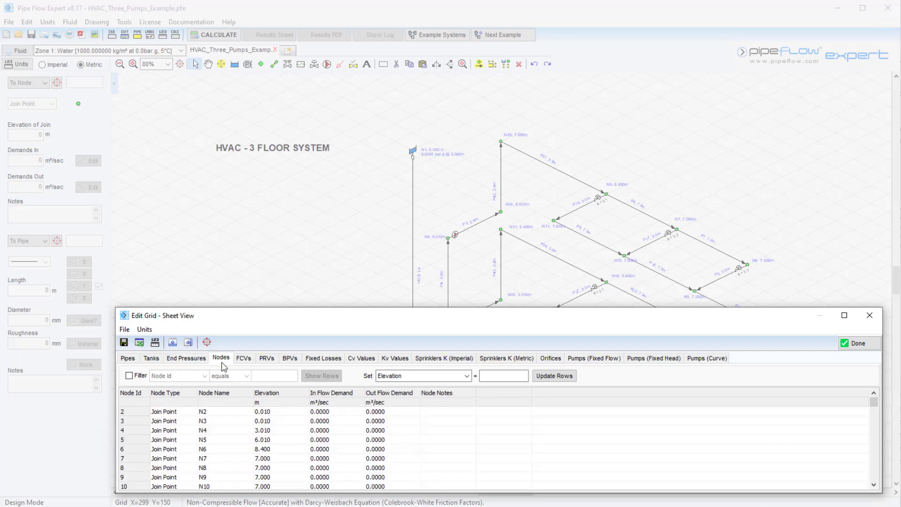
pyautogui.click(126, 359)
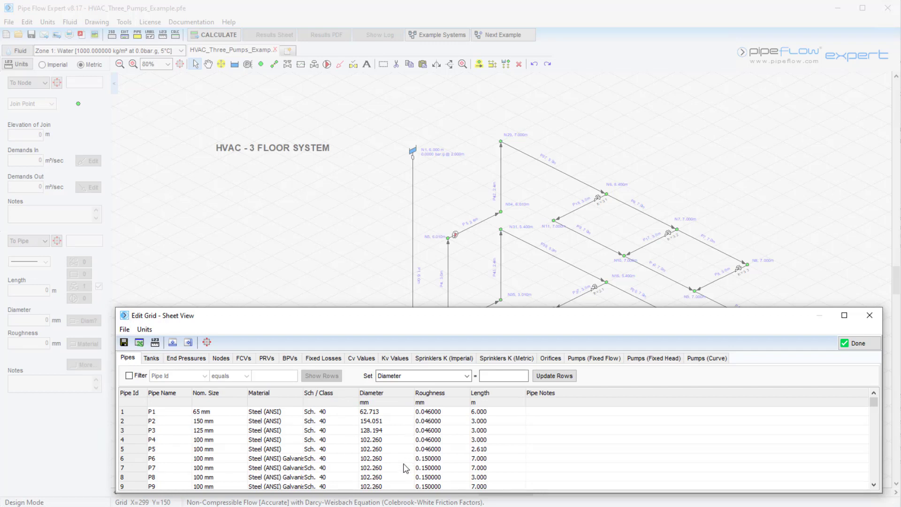
# - Filter the pipes table to show only pipes with diameter less than 80 mm
pyautogui.click(129, 375)
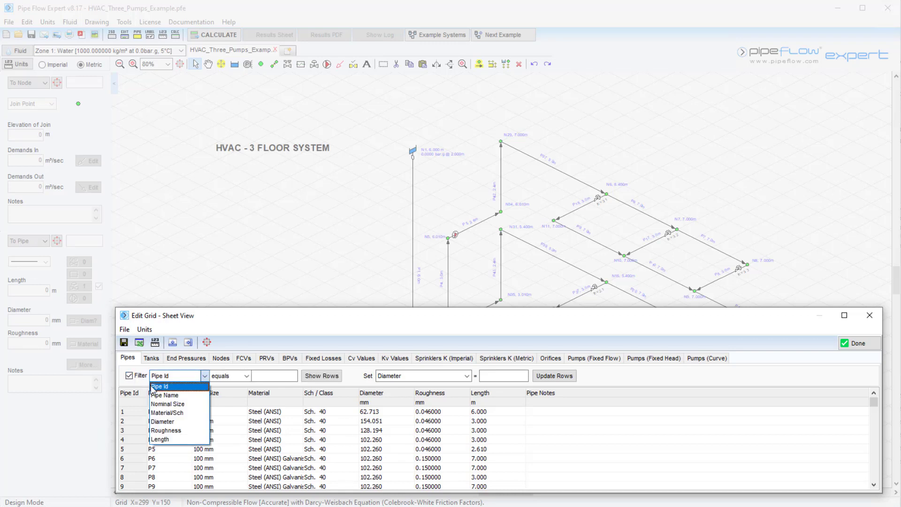
pyautogui.click(164, 422)
pyautogui.click(246, 376)
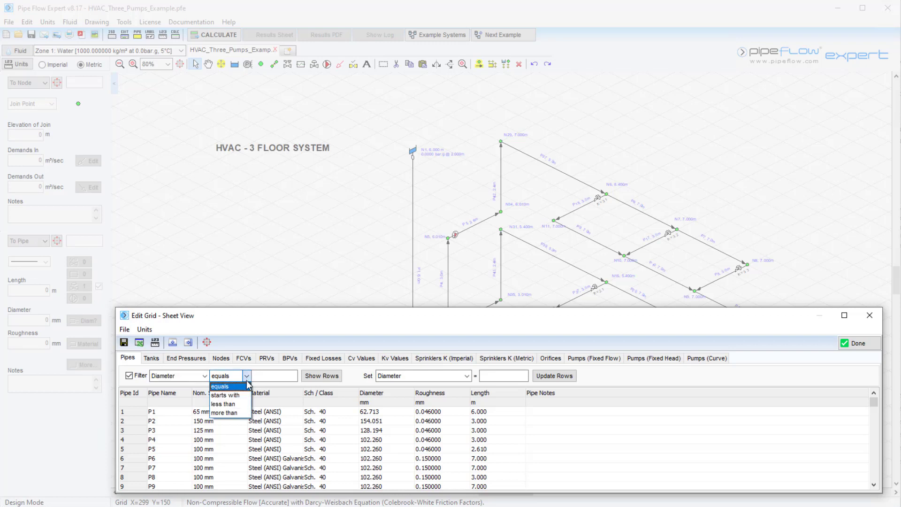
pyautogui.click(230, 404)
pyautogui.click(268, 376)
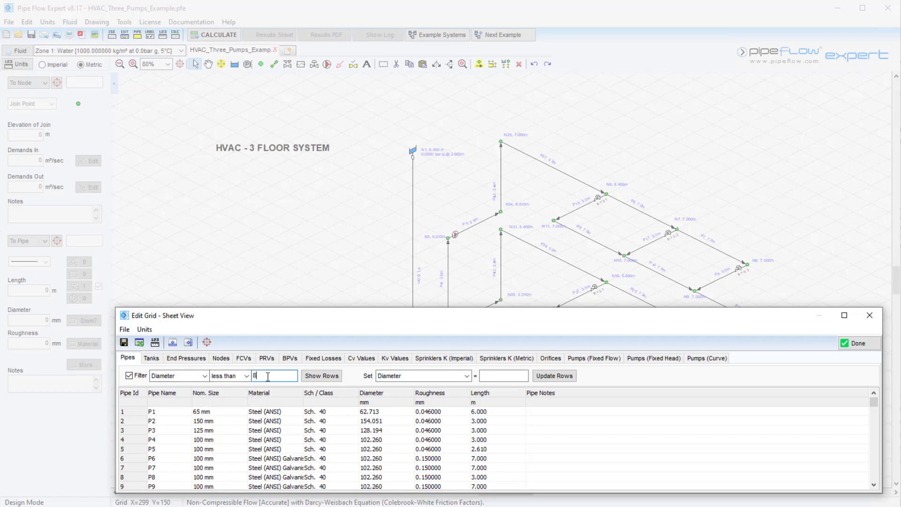
pyautogui.click(310, 376)
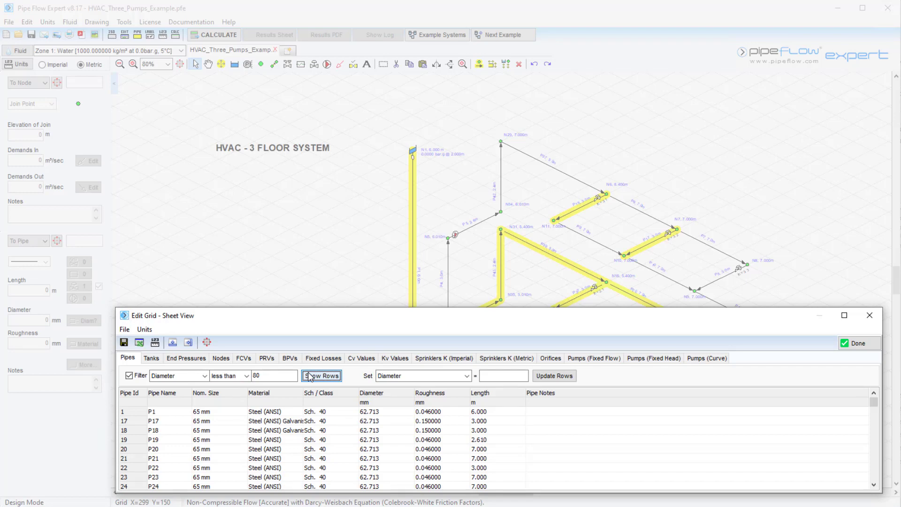
pyautogui.moveTo(526, 315)
pyautogui.mouseDown()
pyautogui.moveTo(249, 466)
pyautogui.moveTo(245, 506)
pyautogui.mouseUp()
pyautogui.moveTo(422, 505); pyautogui.dragTo(535, 322)
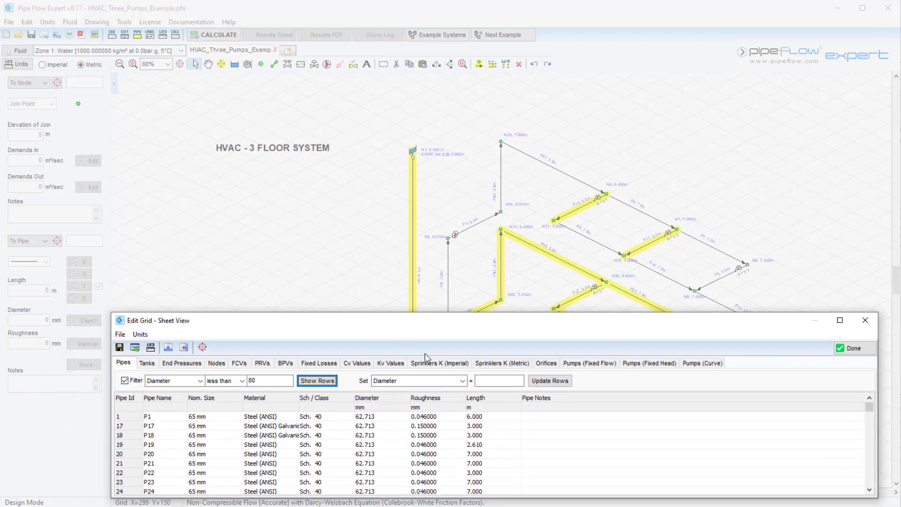
# - Set the diameter of all filtered pipes to 77.927 mm and confirm the update
pyautogui.click(462, 381)
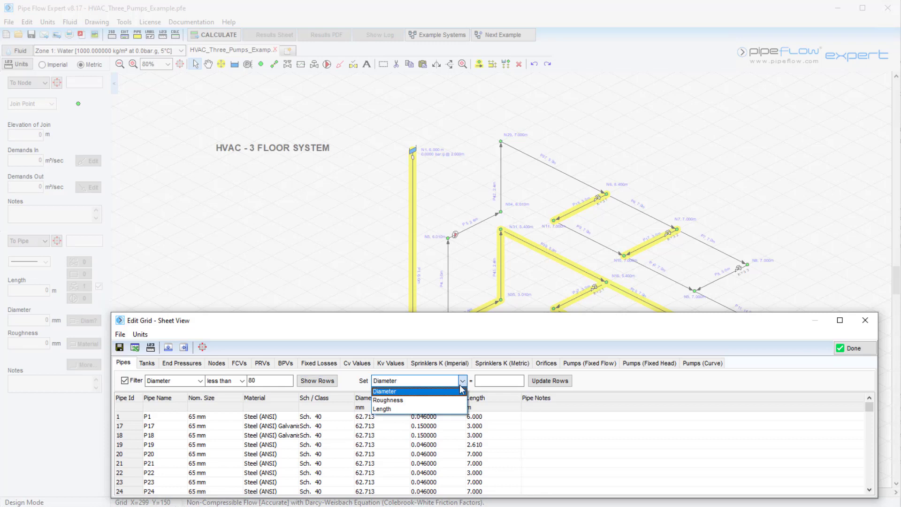
pyautogui.click(458, 395)
pyautogui.click(497, 381)
pyautogui.write('77.927')
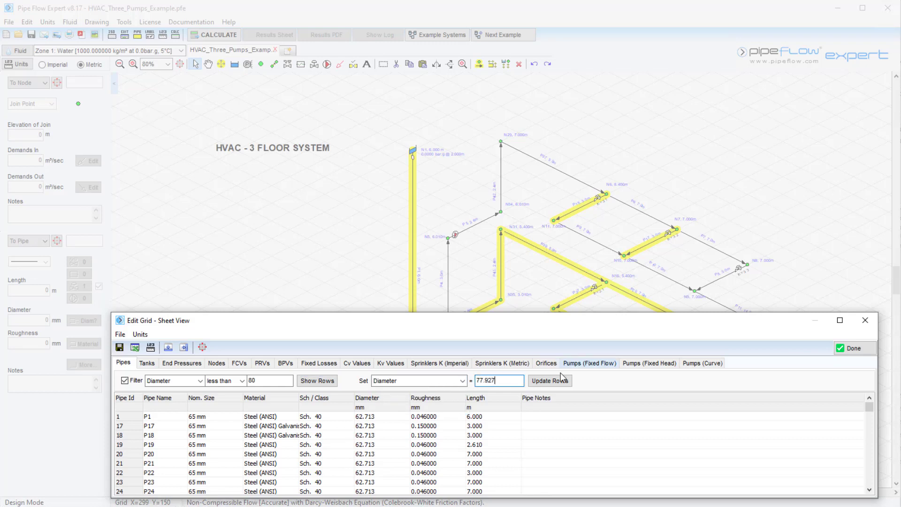
pyautogui.click(563, 380)
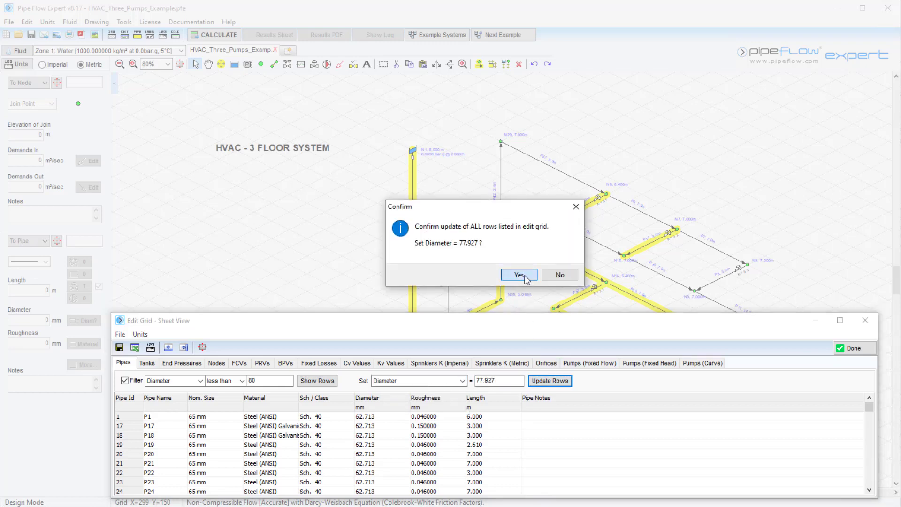
pyautogui.click(525, 279)
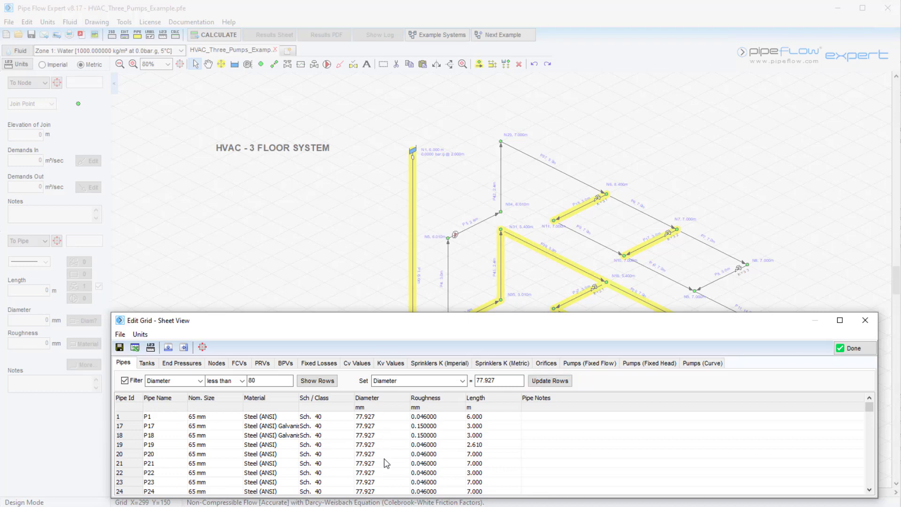
# - Leave the grid sheet without keeping filtered items, and set pipe P27 as the default pipe
pyautogui.click(852, 349)
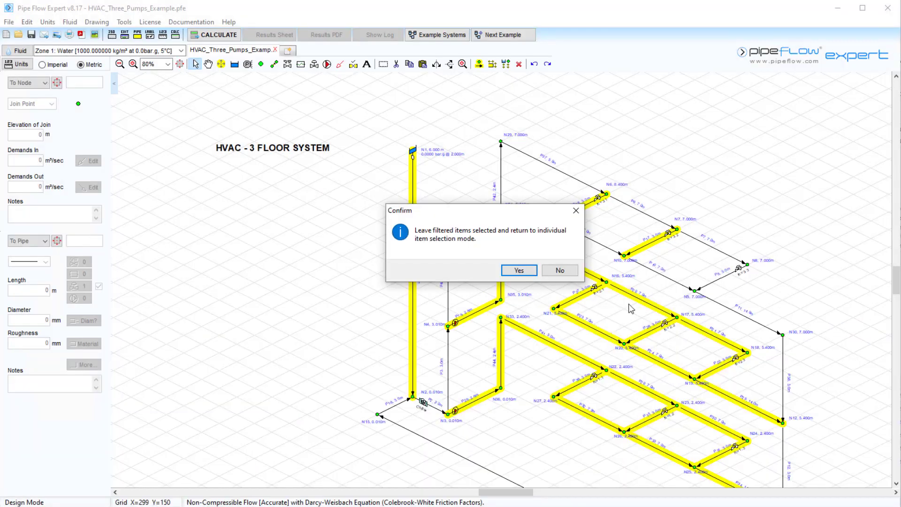
pyautogui.click(561, 271)
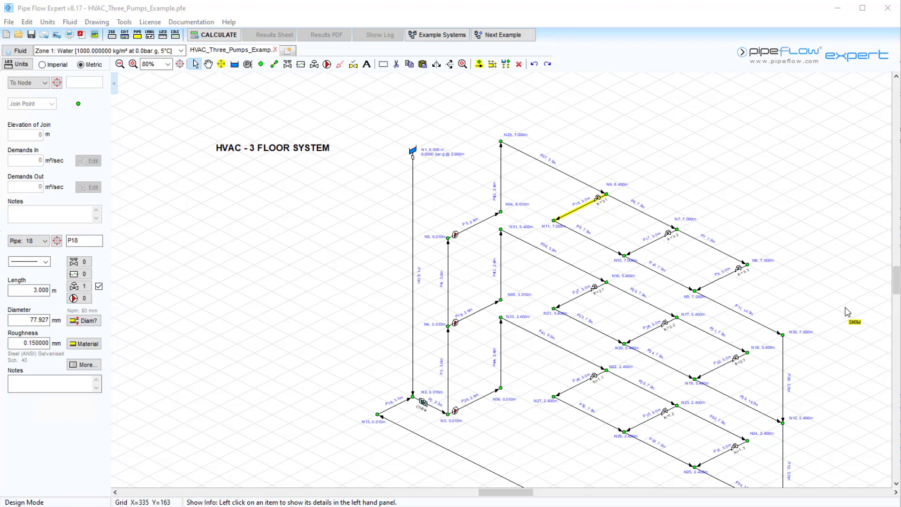
pyautogui.click(581, 301)
pyautogui.rightClick(581, 301)
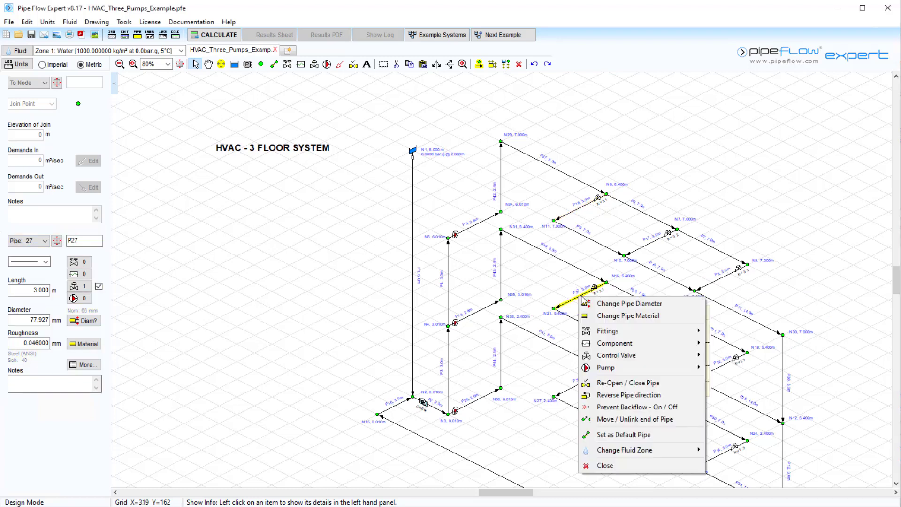
pyautogui.click(652, 436)
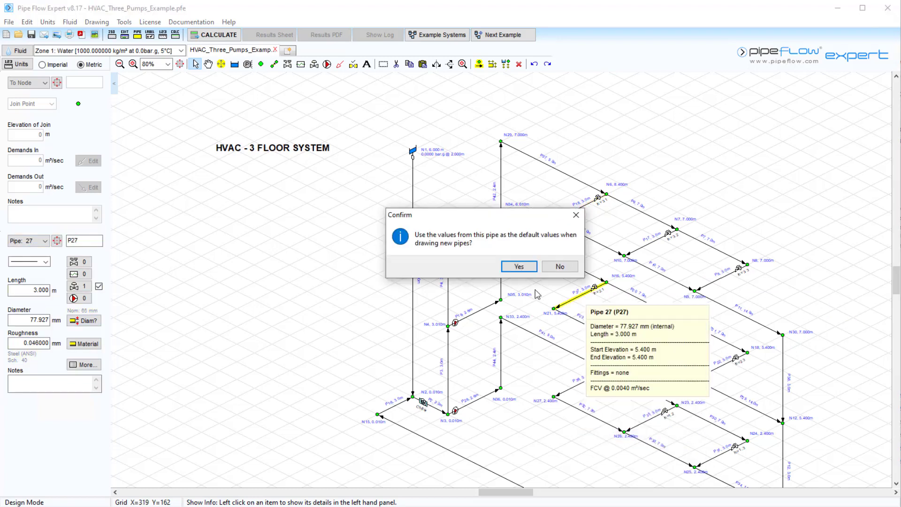
pyautogui.click(519, 267)
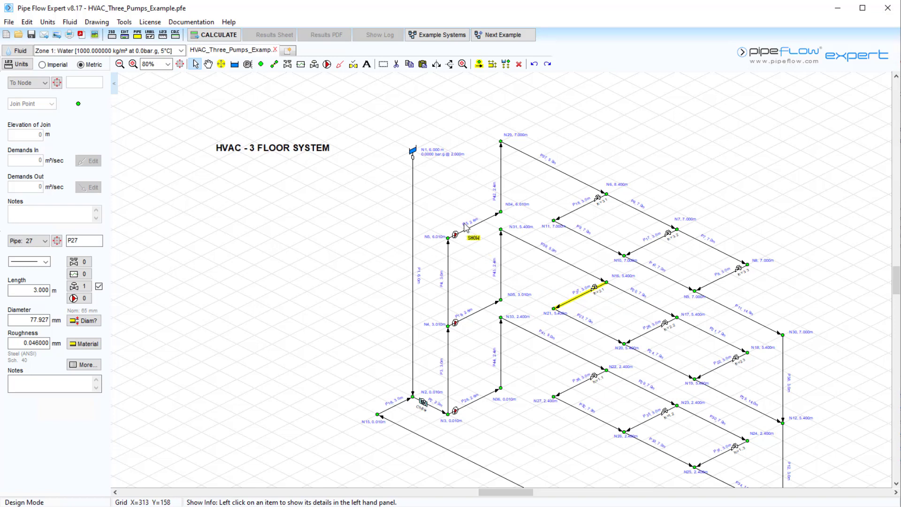
# - Box-select the top-floor pipes with an isometric selection area
pyautogui.click(383, 64)
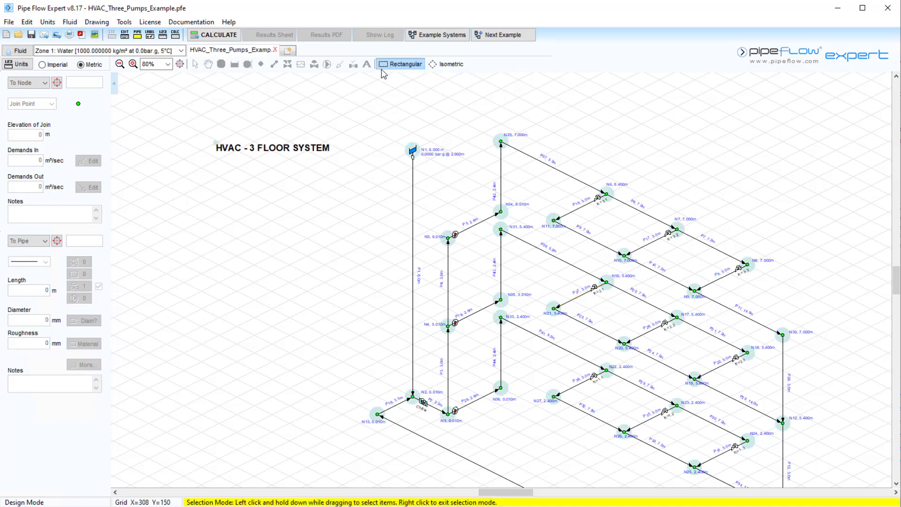
pyautogui.click(442, 66)
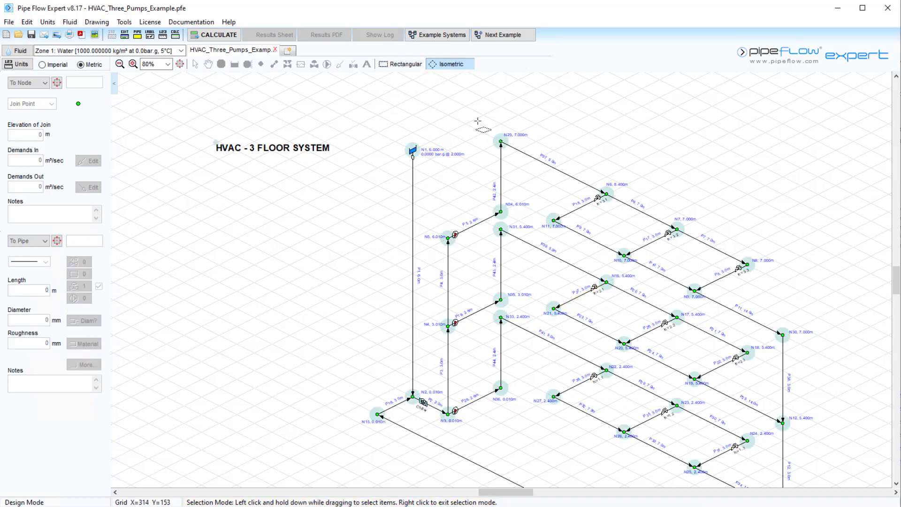
pyautogui.moveTo(781, 346); pyautogui.dragTo(548, 103)
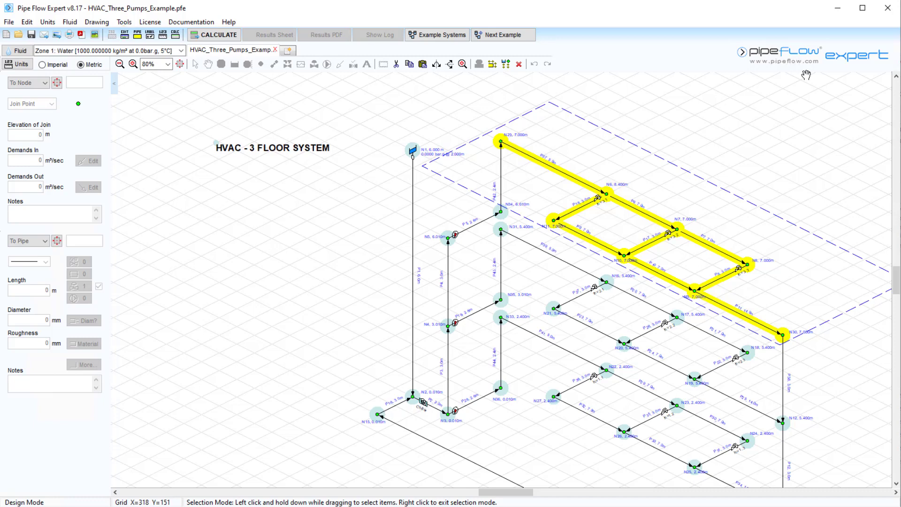
# - Copy the default pipe's material, schedule and 0.046 mm roughness to the nine selected pipes
pyautogui.click(492, 65)
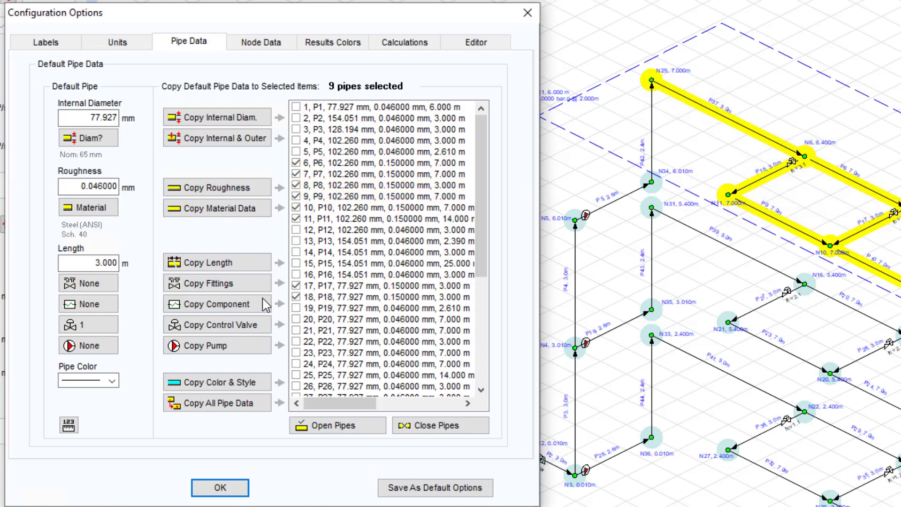
pyautogui.click(180, 212)
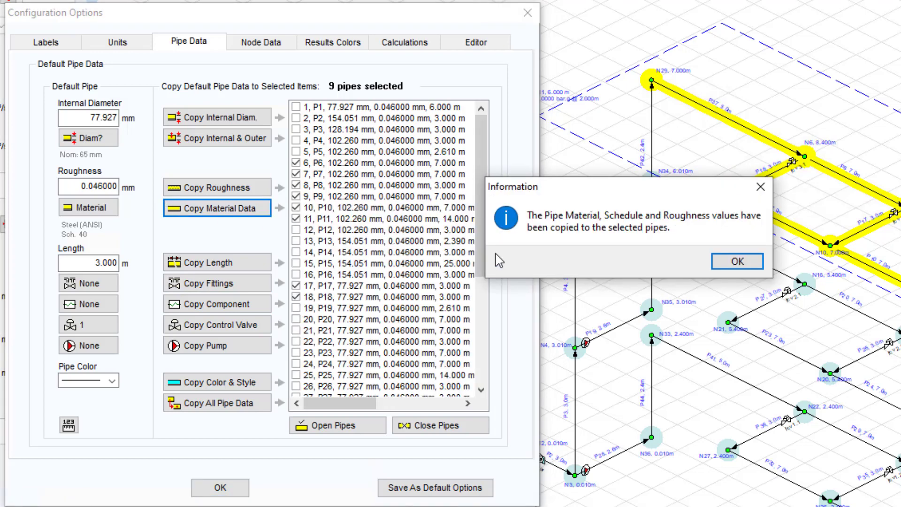
pyautogui.click(742, 264)
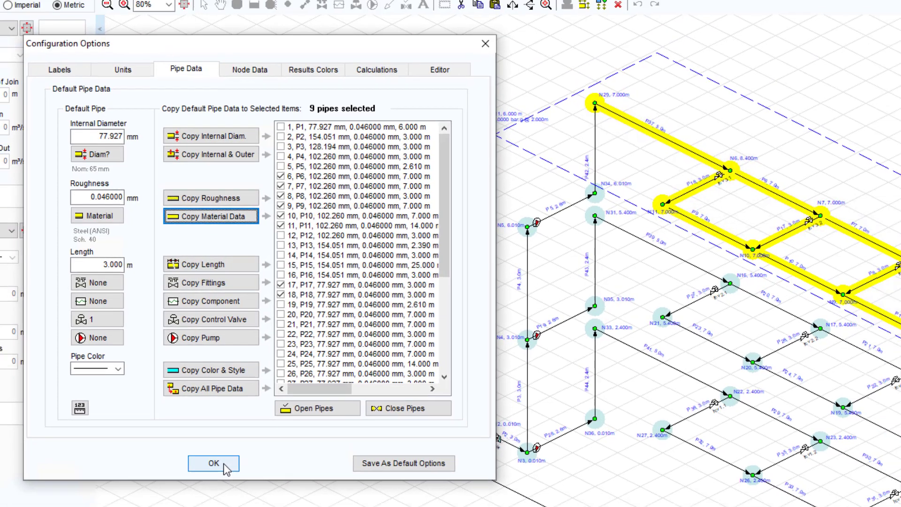
pyautogui.click(235, 488)
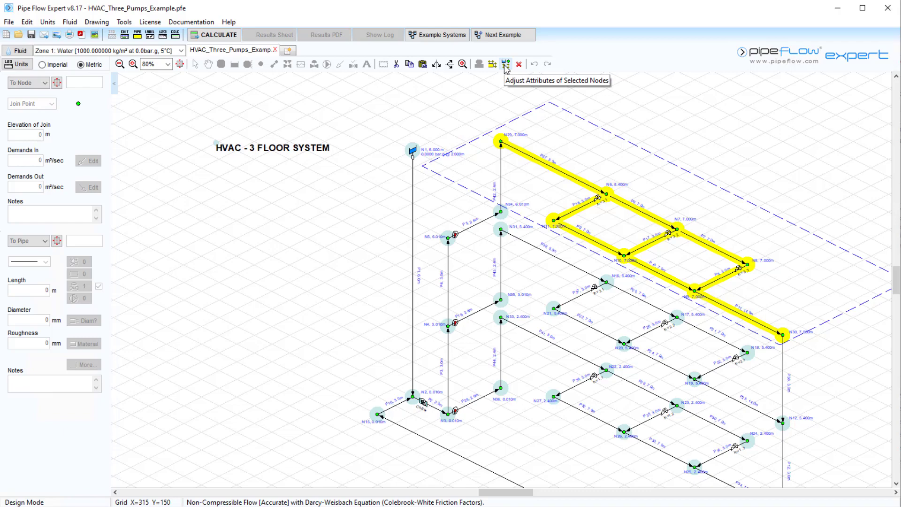
# - Copy an 8.4 m elevation to the eight selected top-floor nodes
pyautogui.click(505, 64)
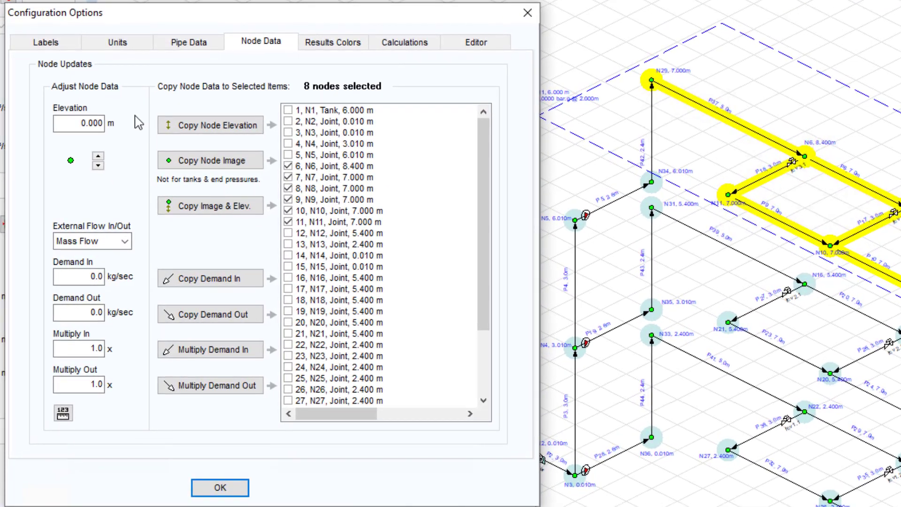
pyautogui.doubleClick(96, 123)
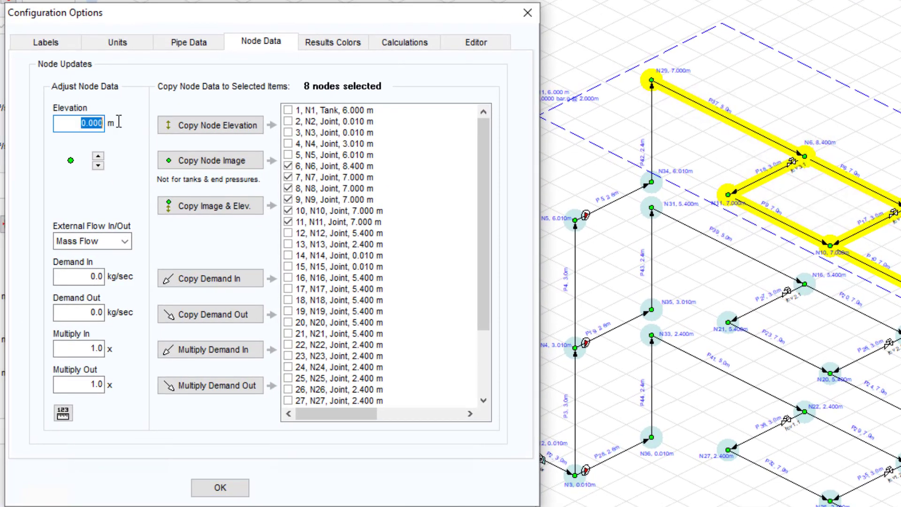
pyautogui.write('8.4')
pyautogui.click(161, 127)
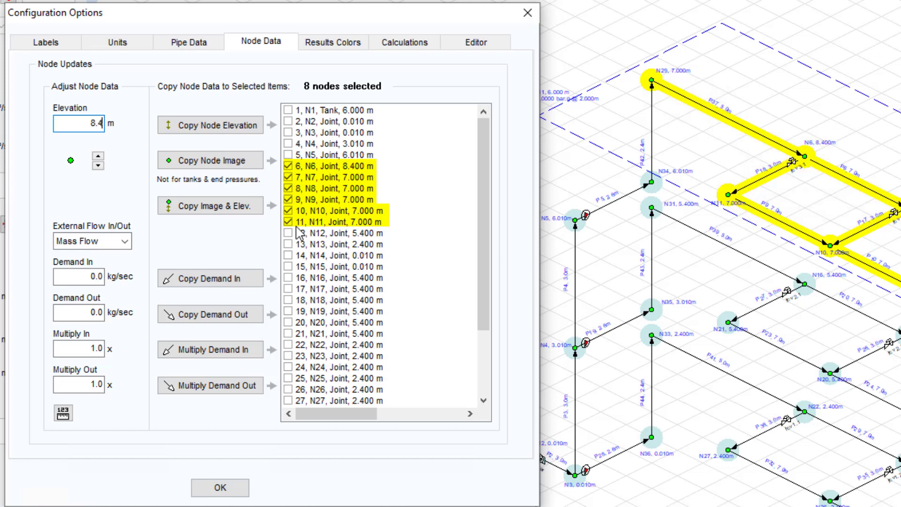
pyautogui.click(237, 132)
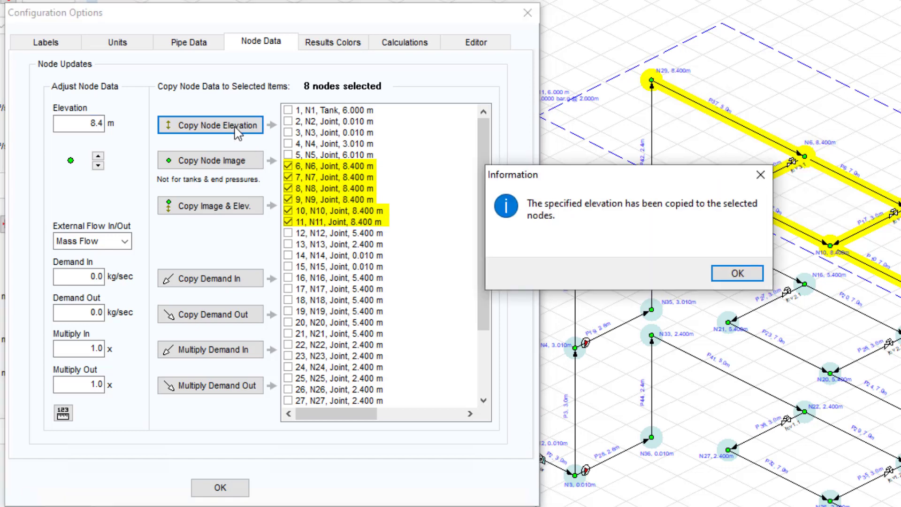
pyautogui.click(737, 276)
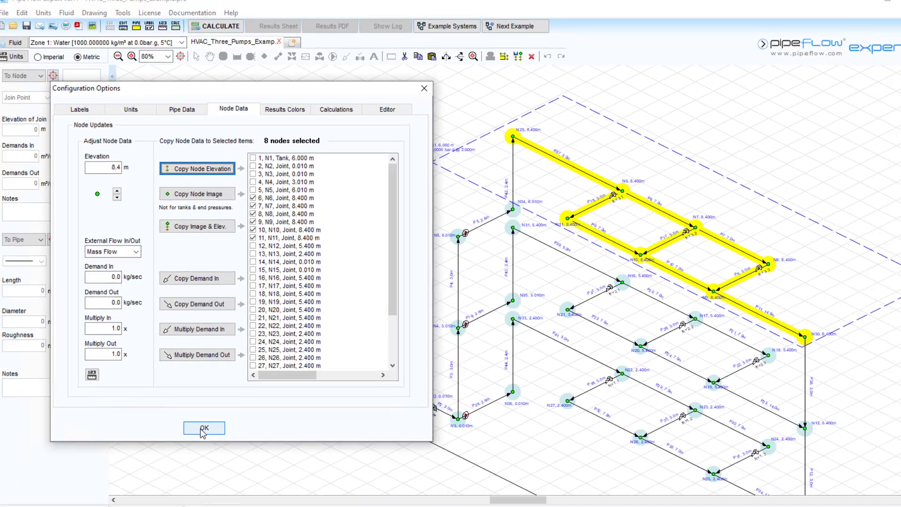
pyautogui.click(218, 488)
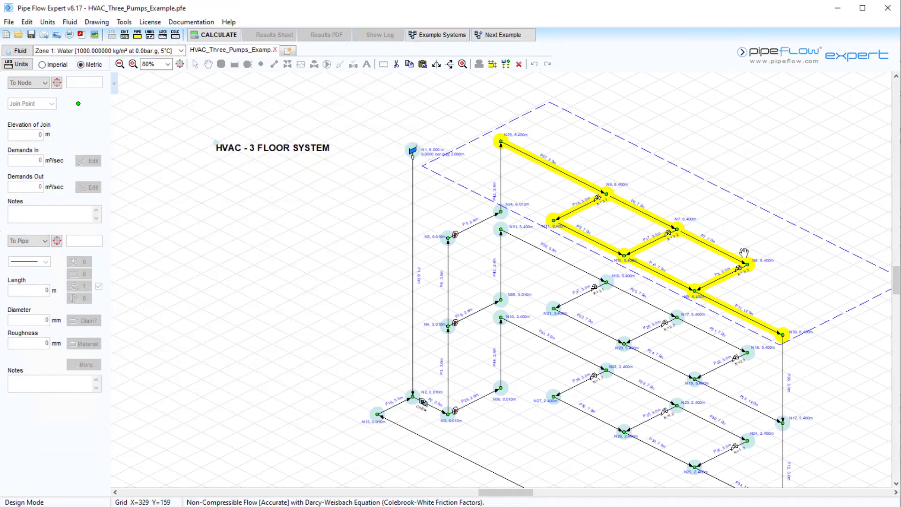
# - Clear the selection, then select pipes P18, P17, P8, P27, P26, P22, P36, P35 and P31
pyautogui.click(742, 147)
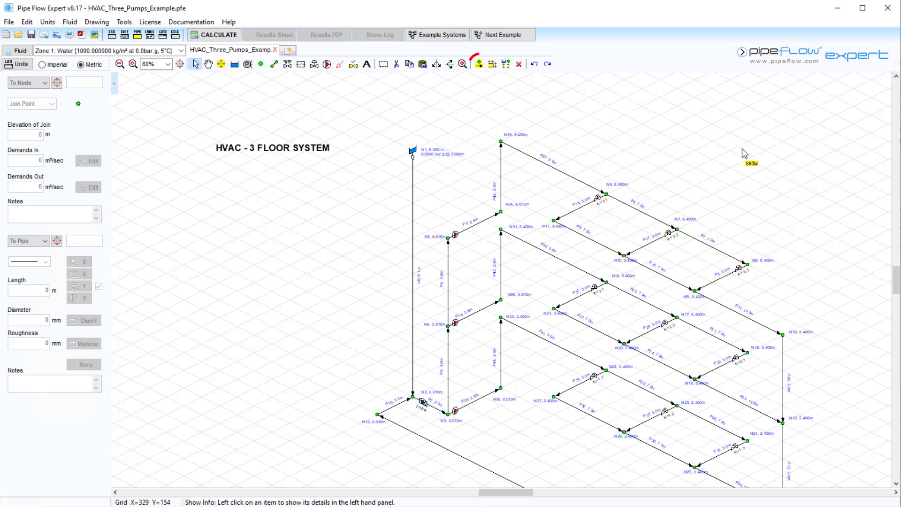
pyautogui.moveTo(817, 244)
pyautogui.mouseDown()
pyautogui.moveTo(728, 190)
pyautogui.moveTo(693, 183)
pyautogui.mouseUp()
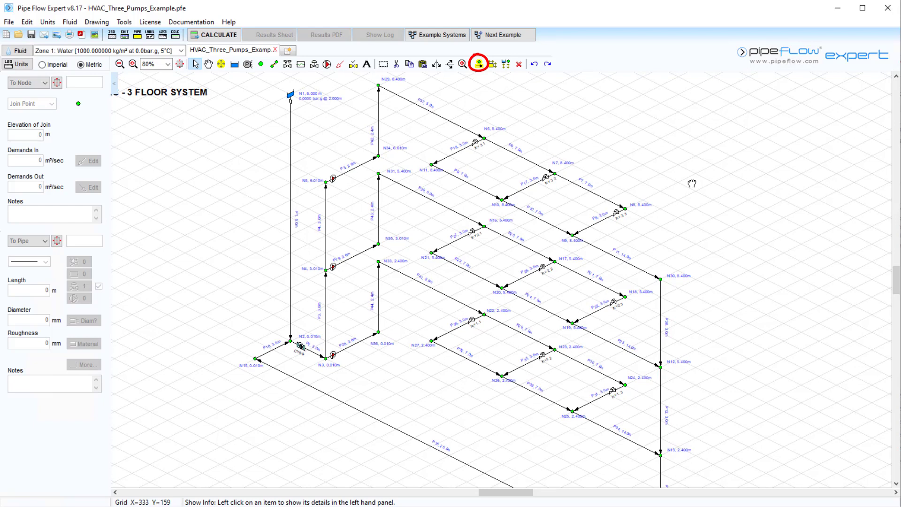
pyautogui.click(479, 64)
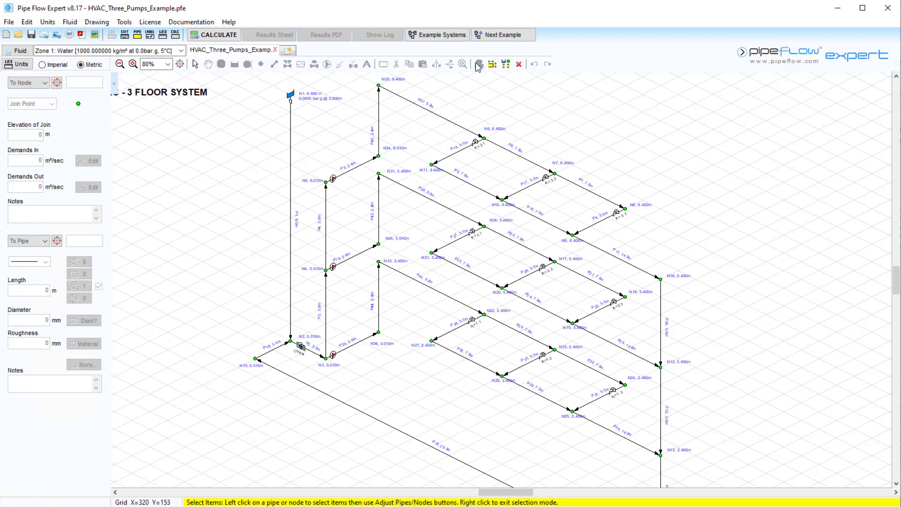
pyautogui.click(454, 154)
pyautogui.click(526, 188)
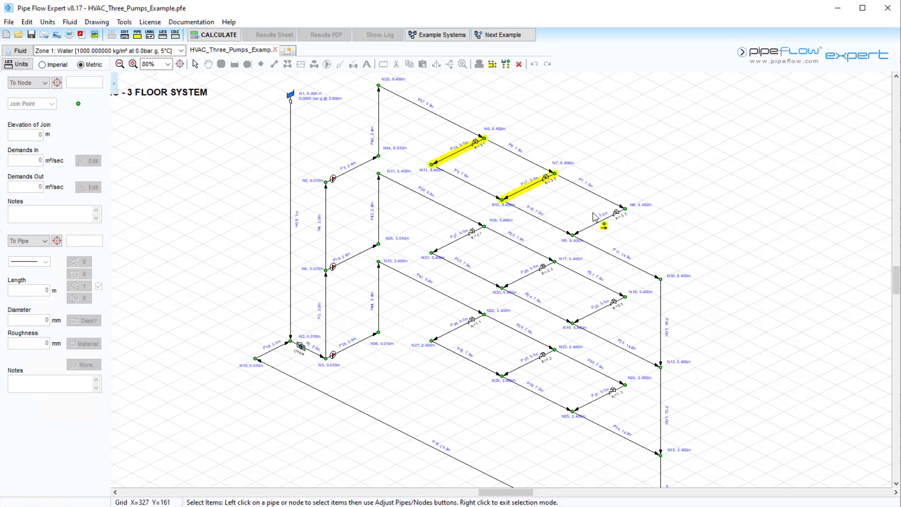
pyautogui.click(602, 224)
pyautogui.click(454, 241)
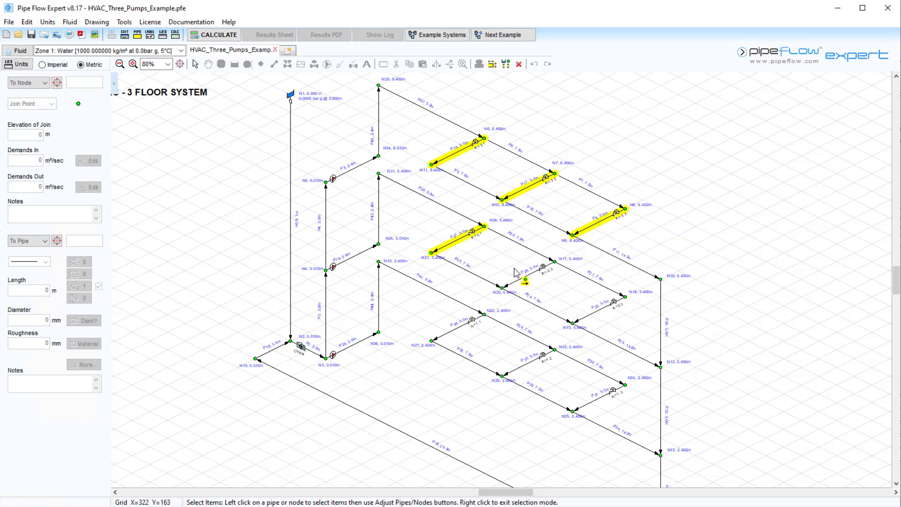
pyautogui.click(530, 281)
pyautogui.click(591, 314)
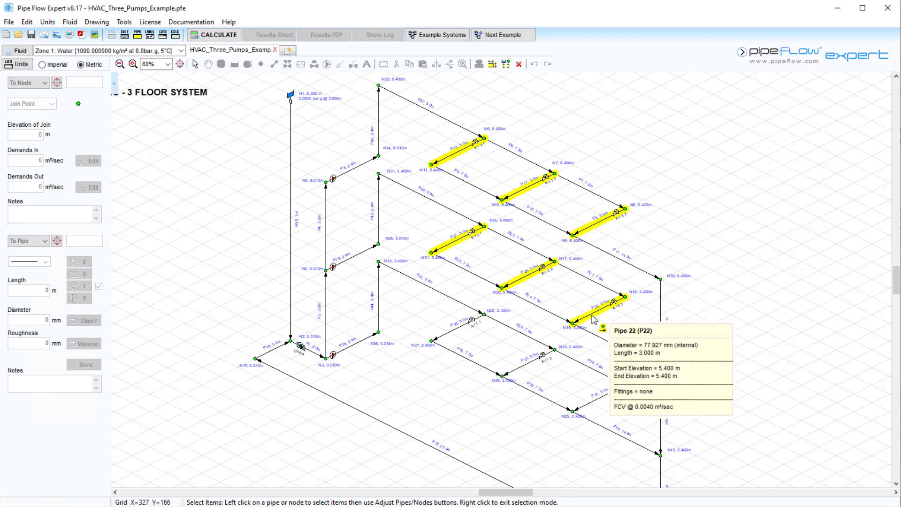
pyautogui.click(453, 330)
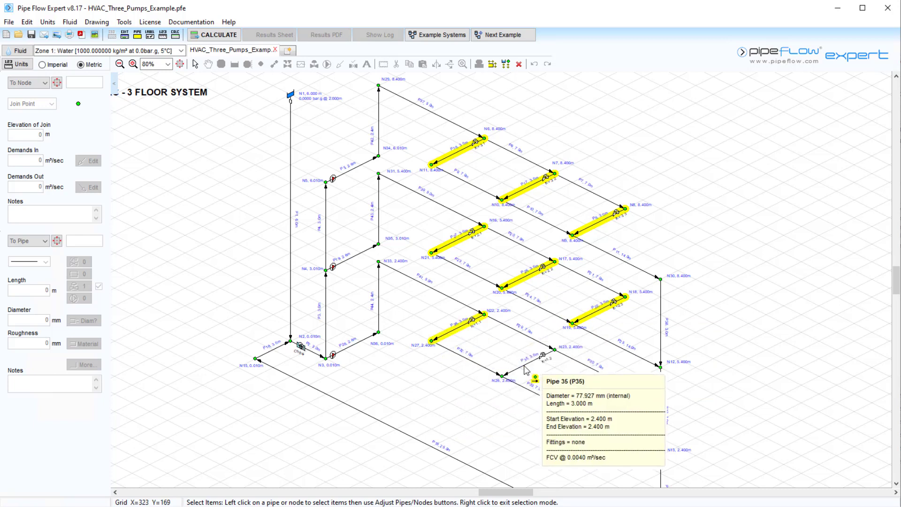
pyautogui.click(519, 367)
pyautogui.click(594, 402)
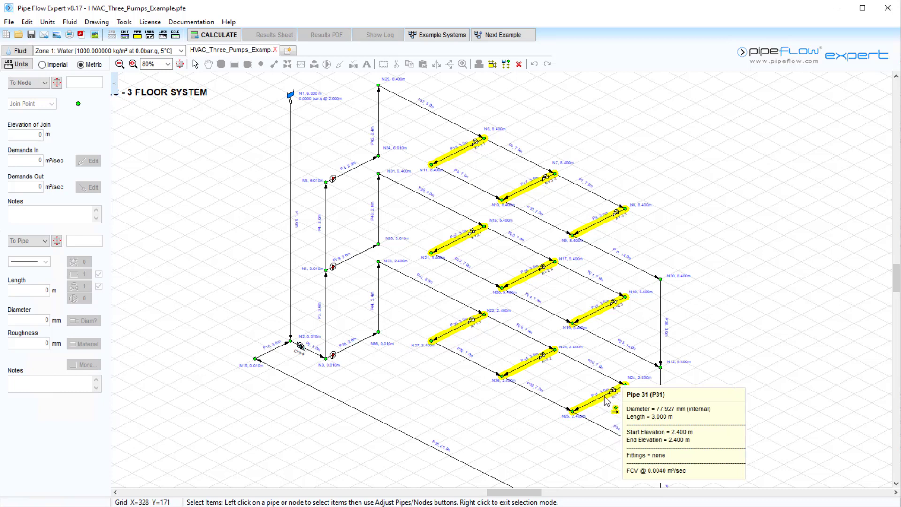
# - Add a component named Fan Coil of Kv Value type to the default pipe
pyautogui.click(492, 66)
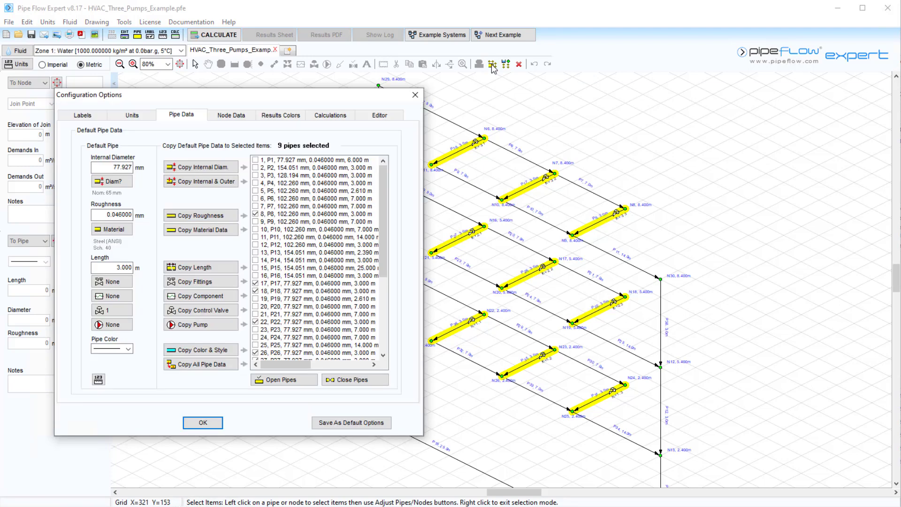
pyautogui.click(125, 301)
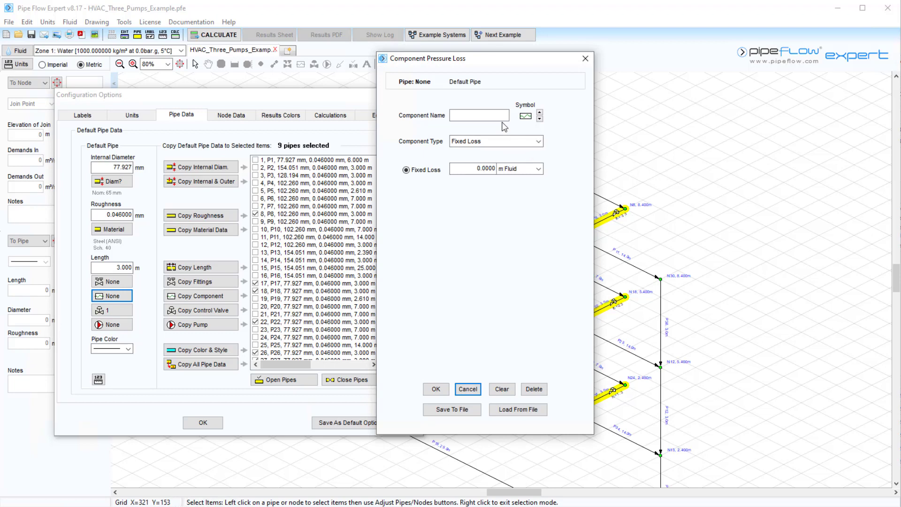
pyautogui.click(500, 117)
pyautogui.write('Fan Coil')
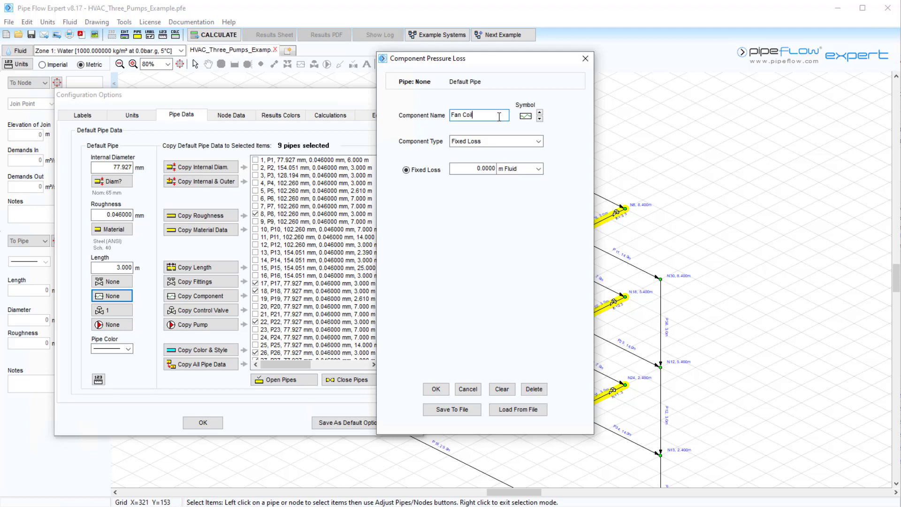
pyautogui.click(540, 142)
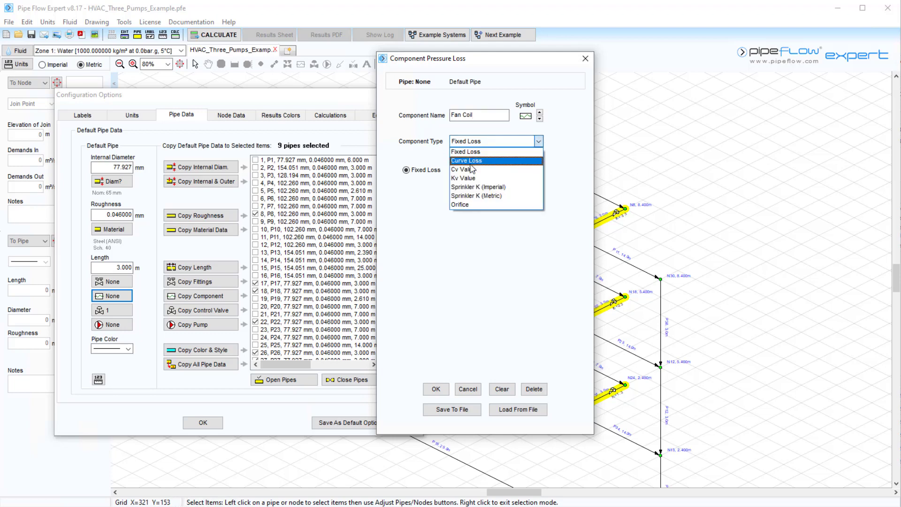
pyautogui.click(464, 178)
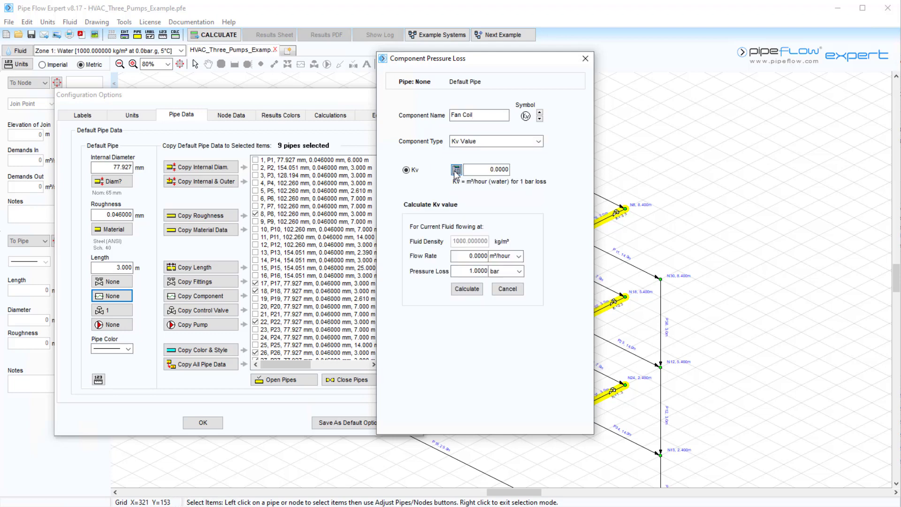
# - Calculate the Kv of 52.0136 from 0.005 m³/sec flow and 0.12 bar pressure loss
pyautogui.click(519, 256)
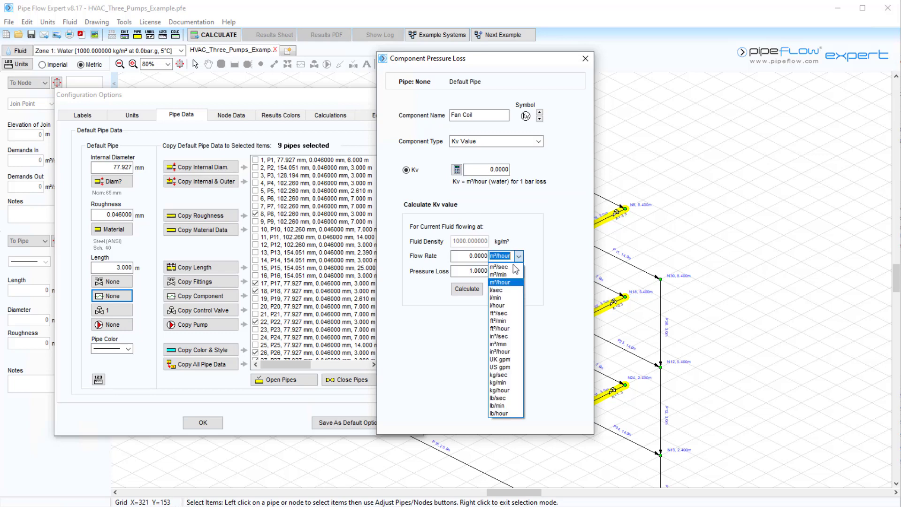
pyautogui.click(515, 267)
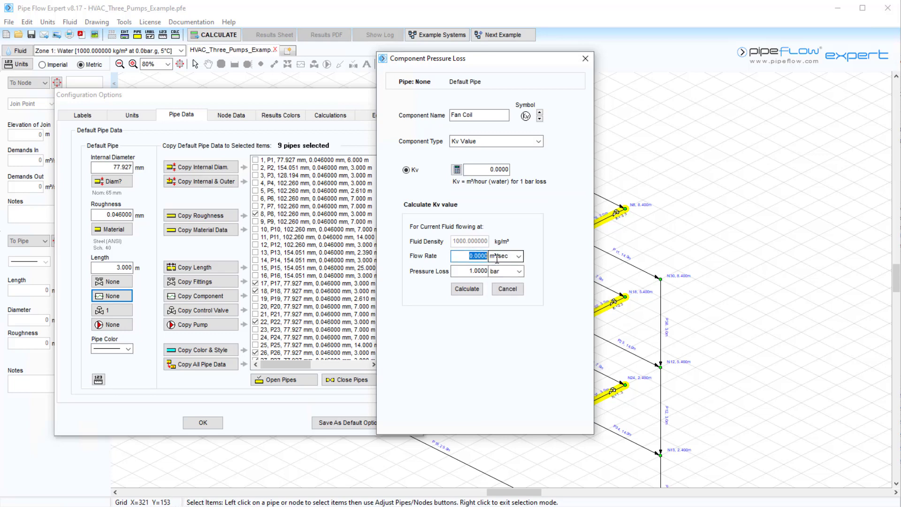
pyautogui.write('0.005')
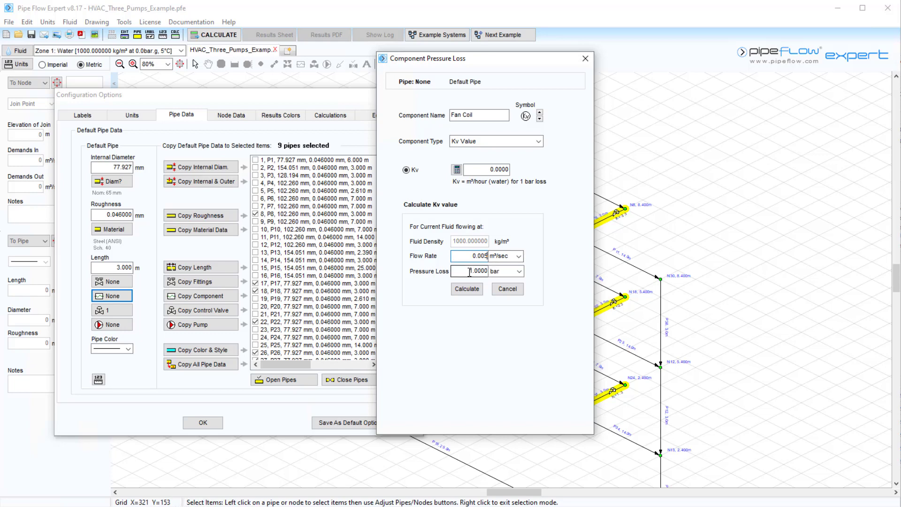
pyautogui.click(469, 272)
pyautogui.write('0.12')
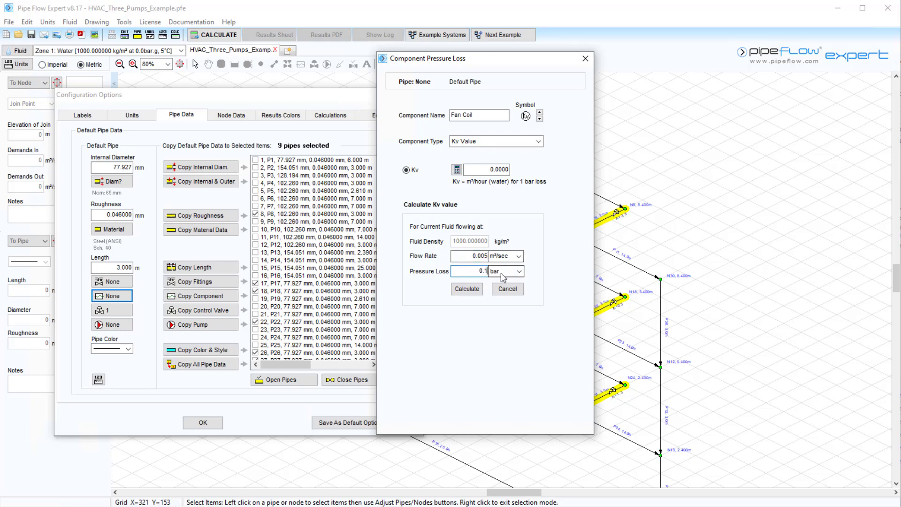
pyautogui.click(475, 292)
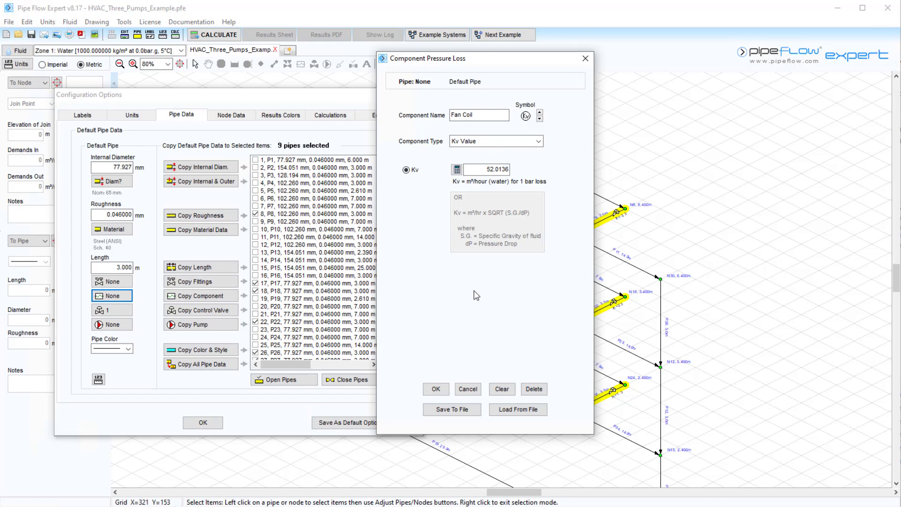
# - Choose a fan-coil style symbol for the Fan Coil component
pyautogui.click(540, 114)
pyautogui.click(540, 113)
pyautogui.click(540, 113)
pyautogui.click(540, 114)
pyautogui.click(540, 113)
pyautogui.click(539, 113)
pyautogui.click(539, 113)
# - Accept the Fan Coil Kv component and copy it onto all nine selected branch pipes
pyautogui.click(436, 389)
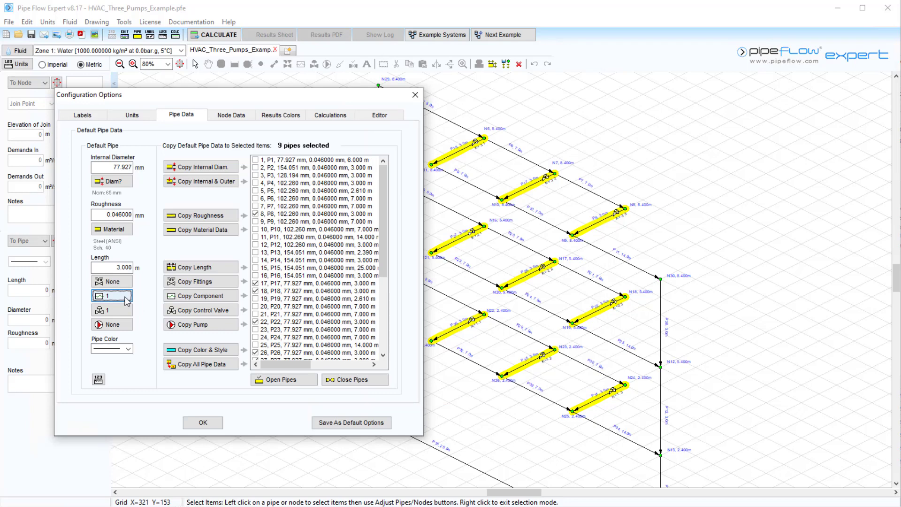
pyautogui.click(194, 297)
pyautogui.click(211, 300)
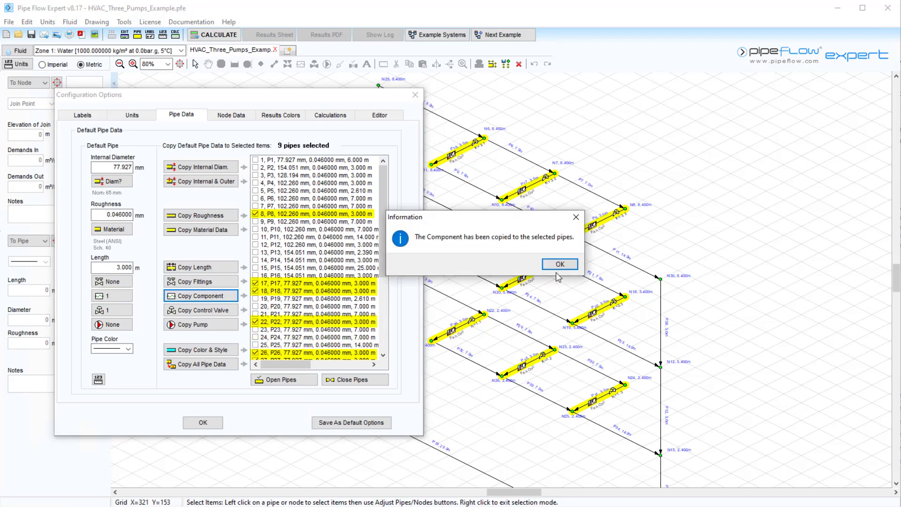
pyautogui.click(559, 267)
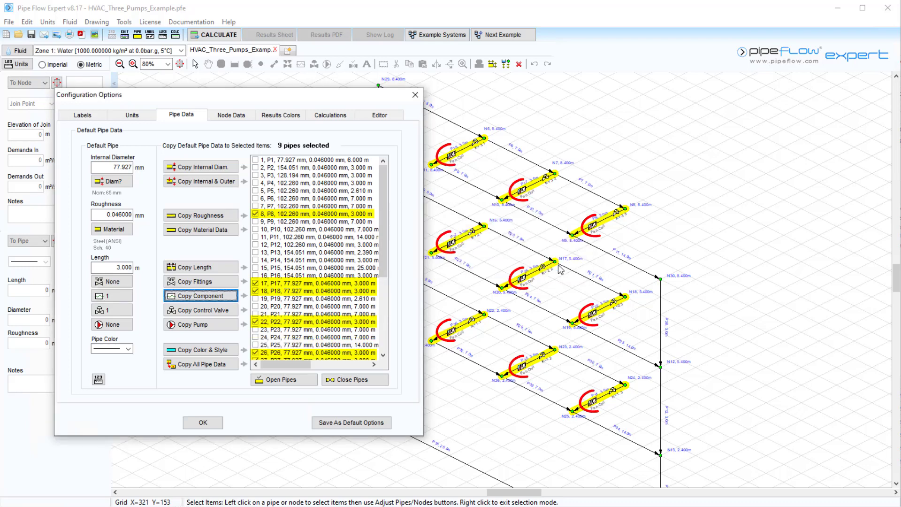